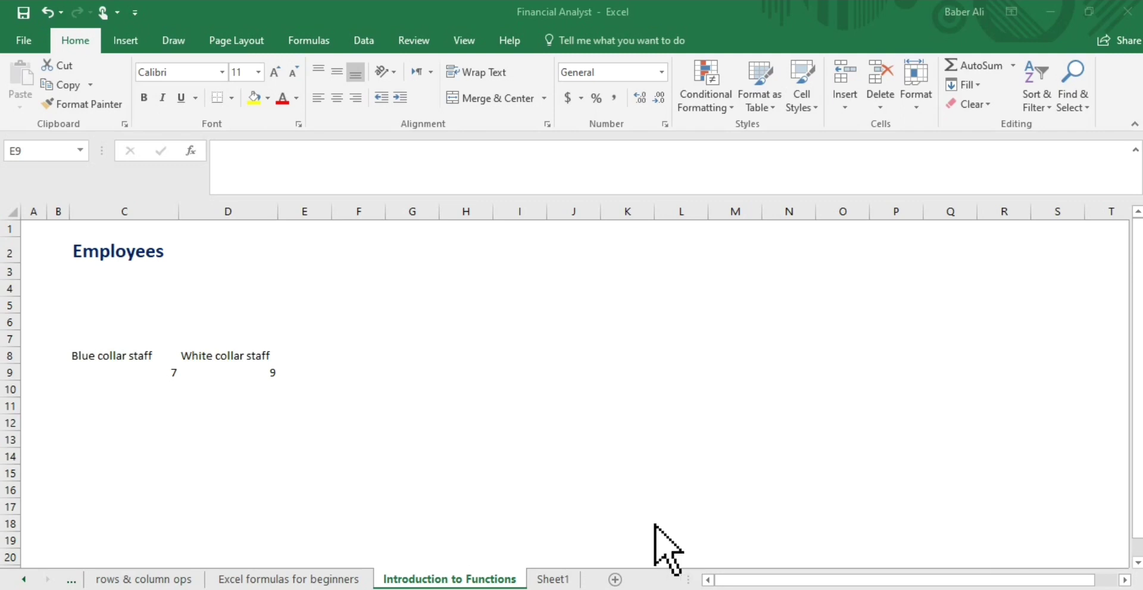
# Step: Start a formula in cell E9, leaving only the equals sign after removing the typed 'if'
pyautogui.click(309, 367)
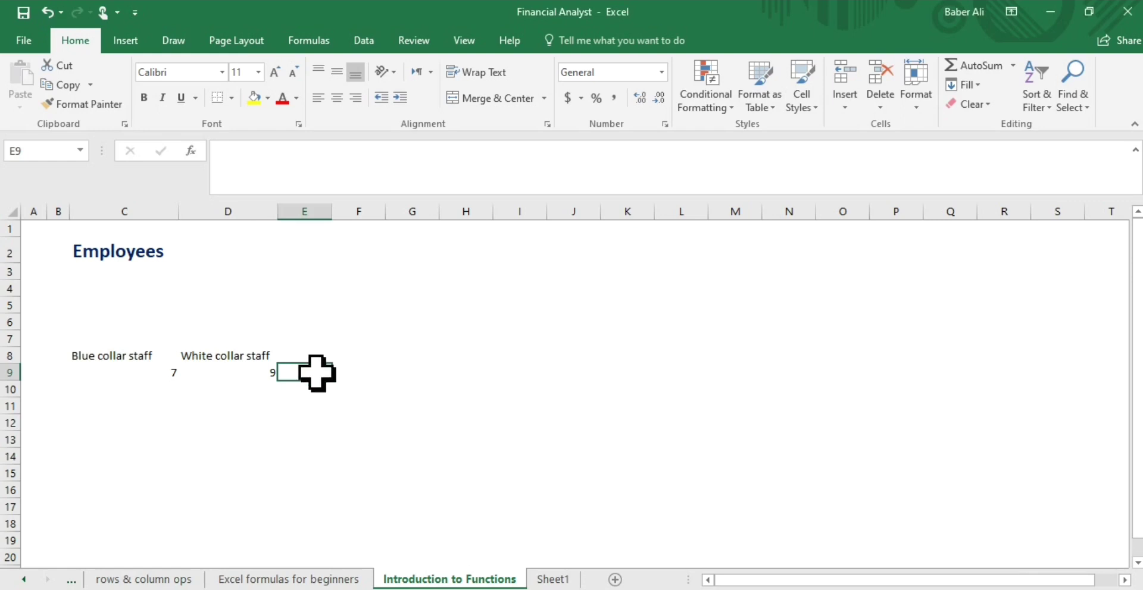
pyautogui.write('=')
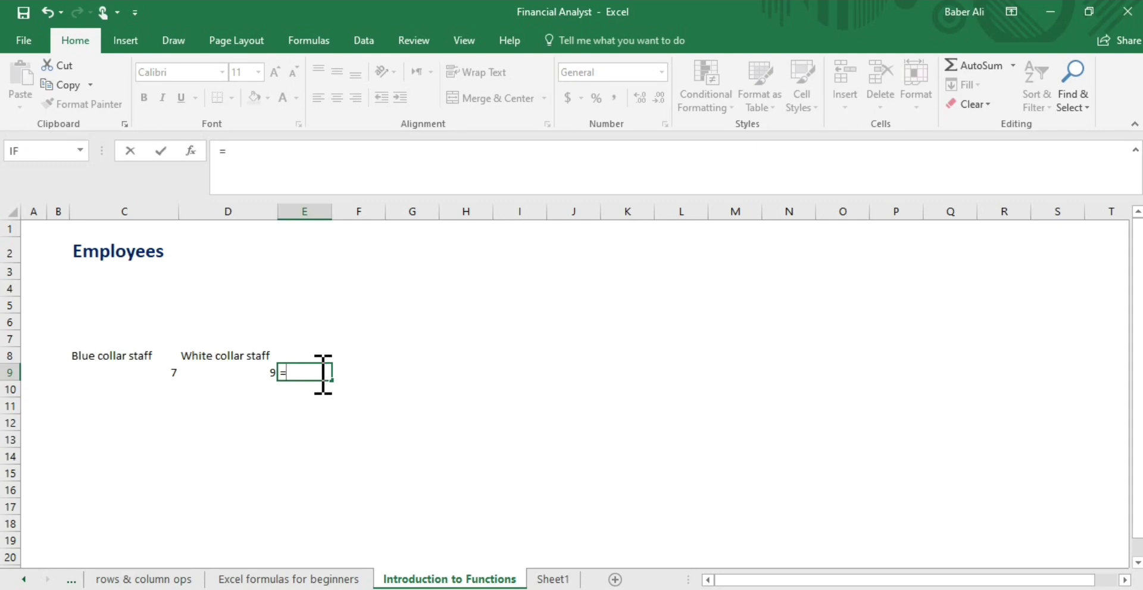
pyautogui.write('if')
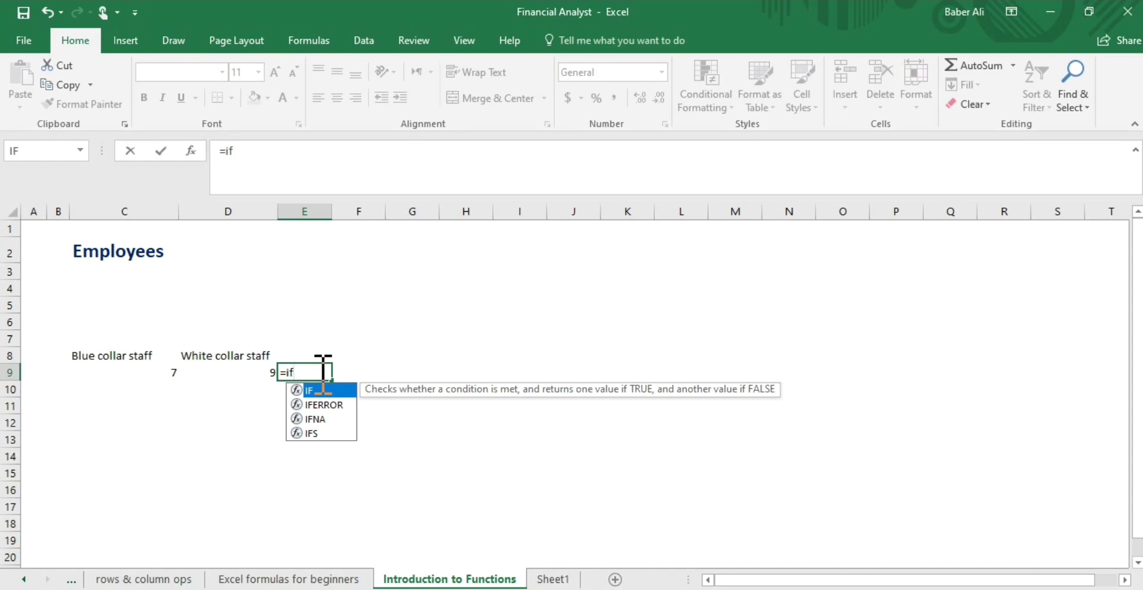
pyautogui.press('BackSpace')
pyautogui.press('BackSpace')
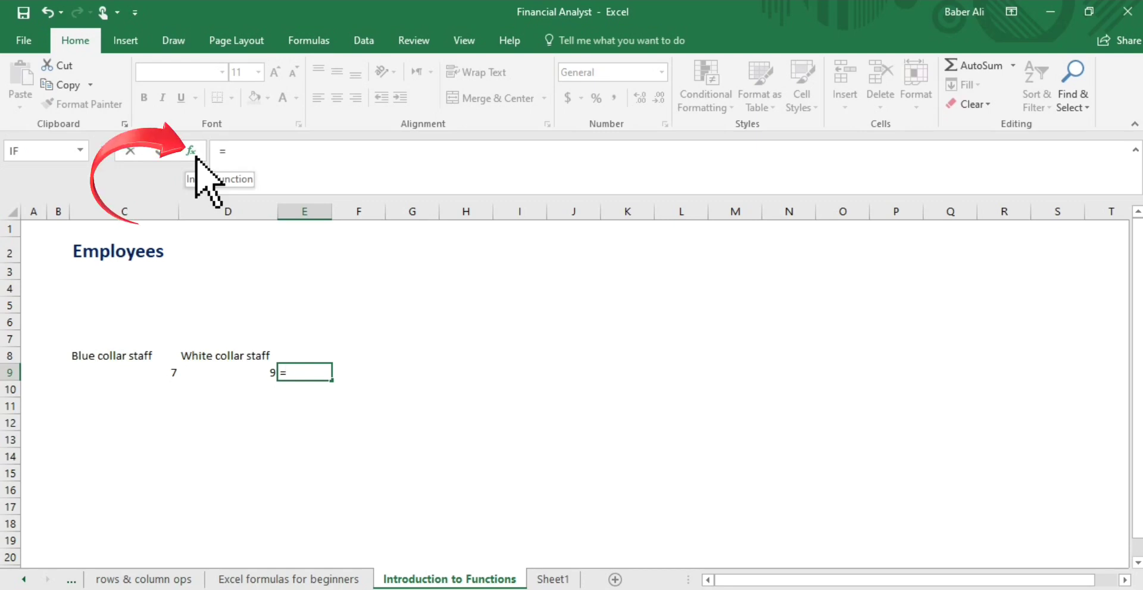
# Step: Open Insert Function and keep the Most Recently Used category showing IF first
pyautogui.click(195, 156)
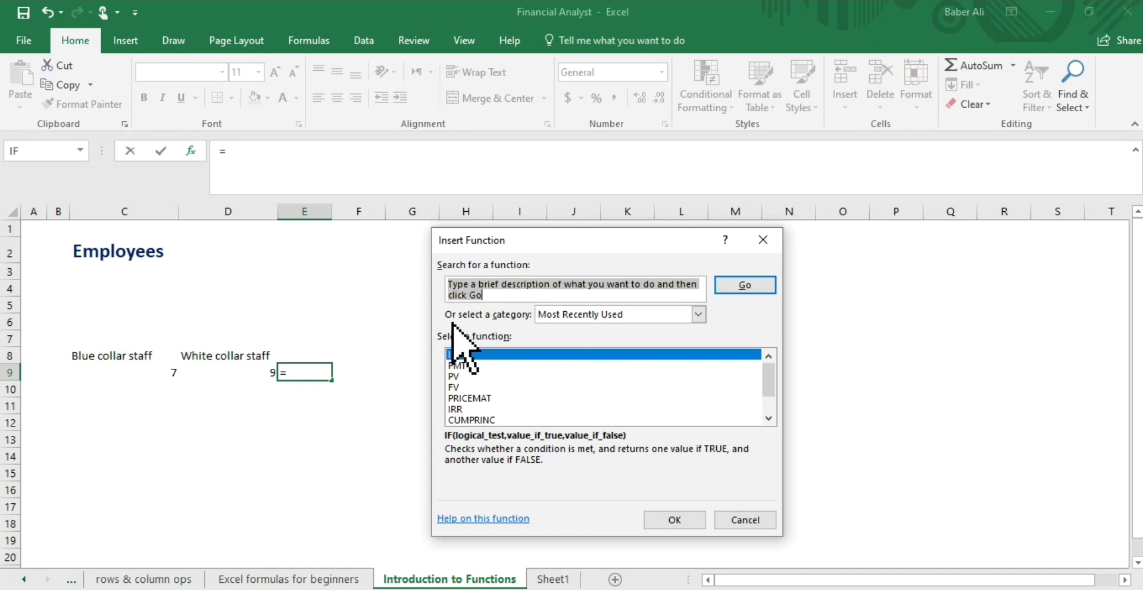
pyautogui.click(698, 316)
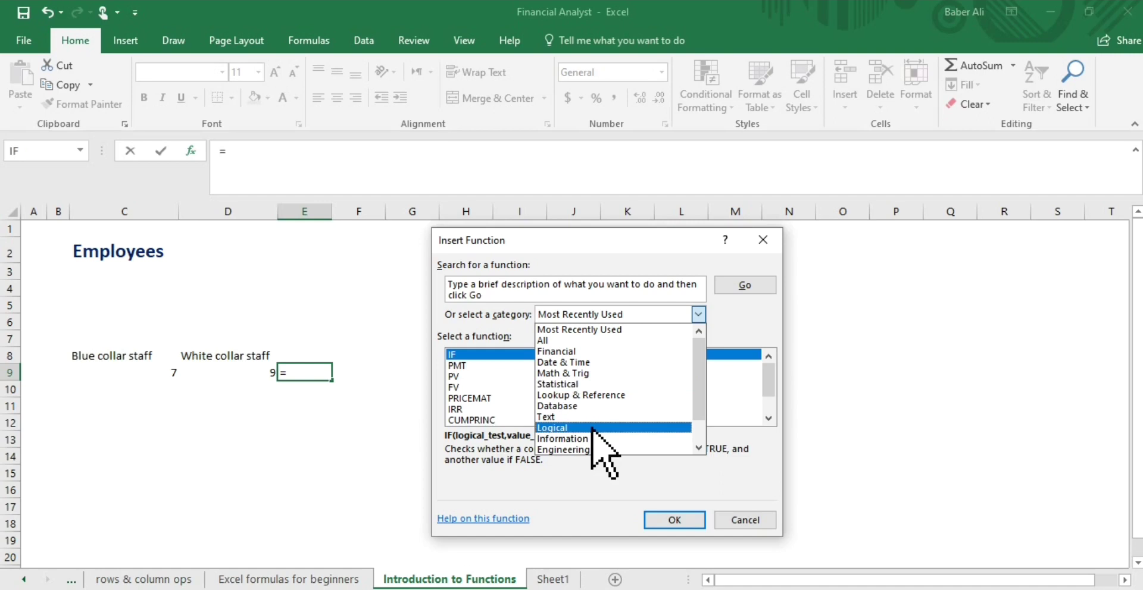
pyautogui.click(749, 334)
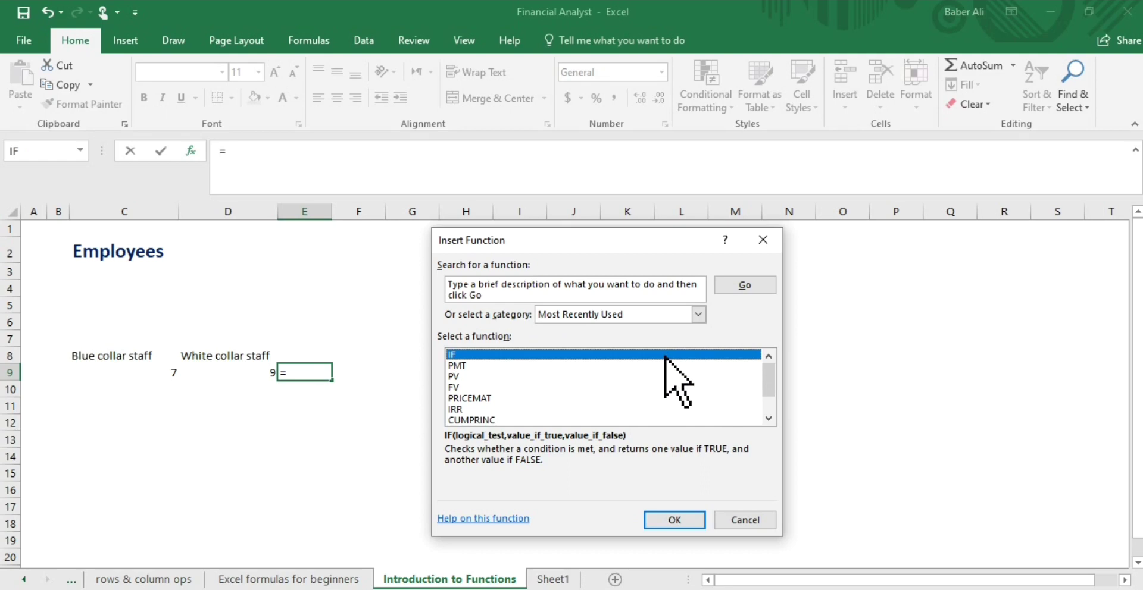
# Step: Choose IF from the list so E9 reads =IF() with its argument form open
pyautogui.doubleClick(665, 356)
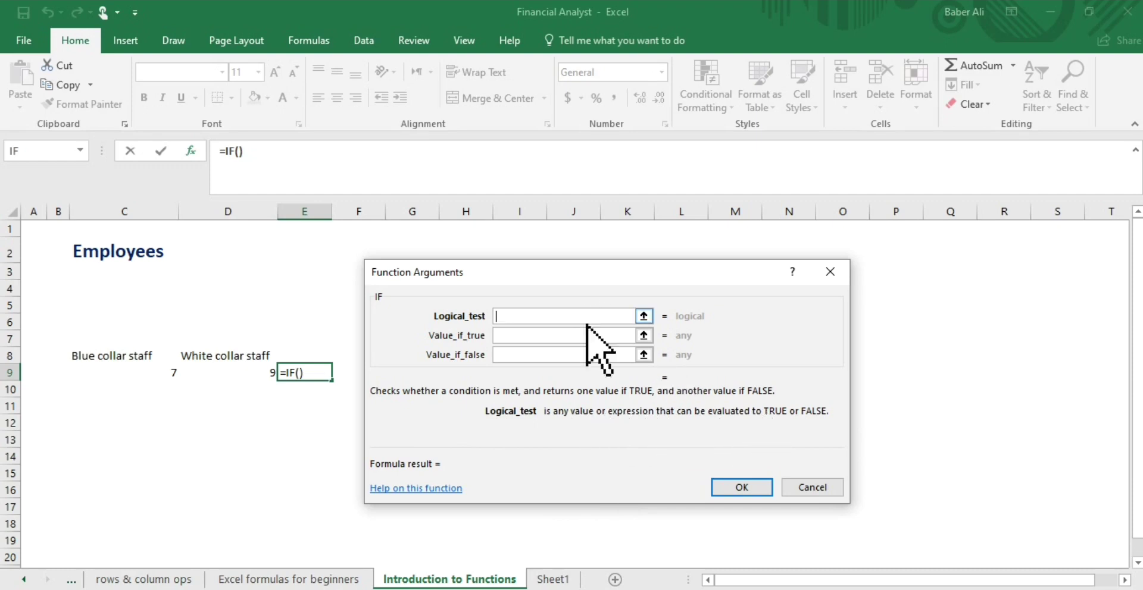
pyautogui.click(560, 336)
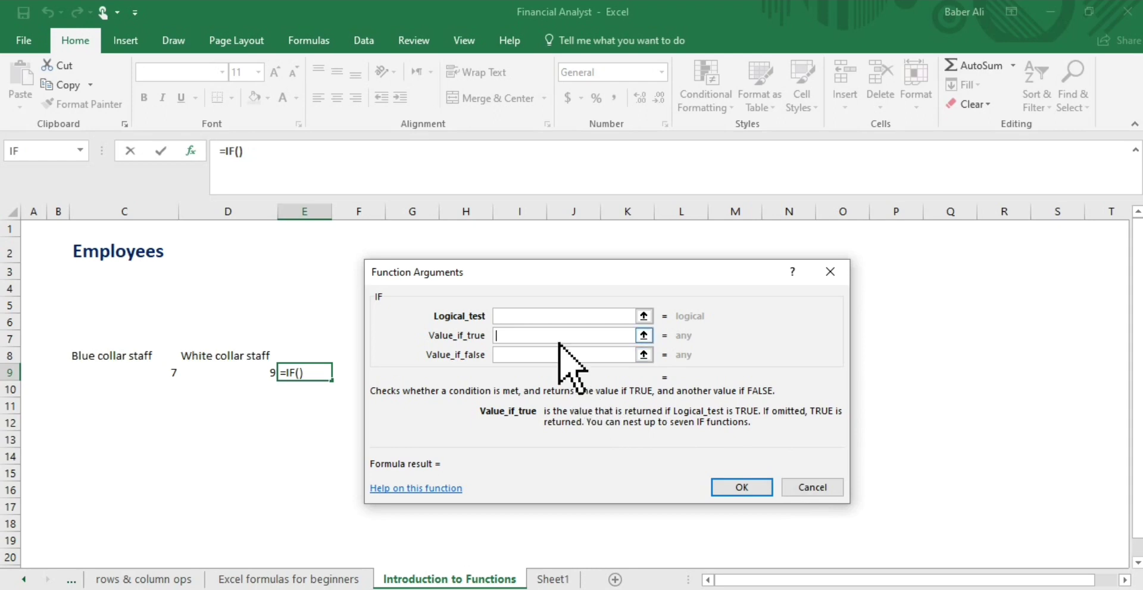
pyautogui.click(544, 316)
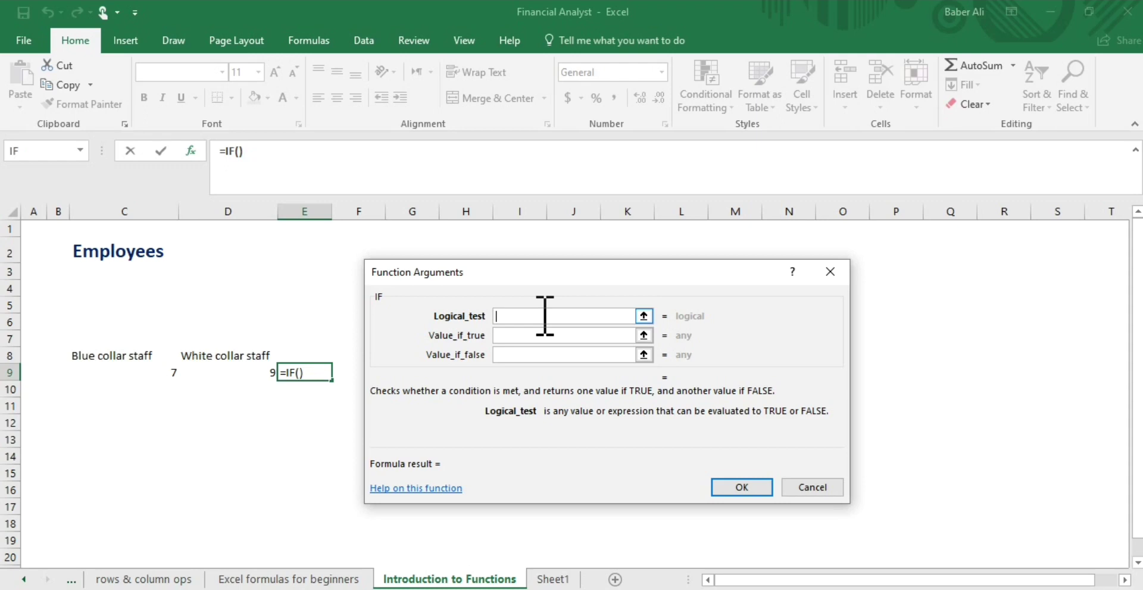
pyautogui.click(540, 335)
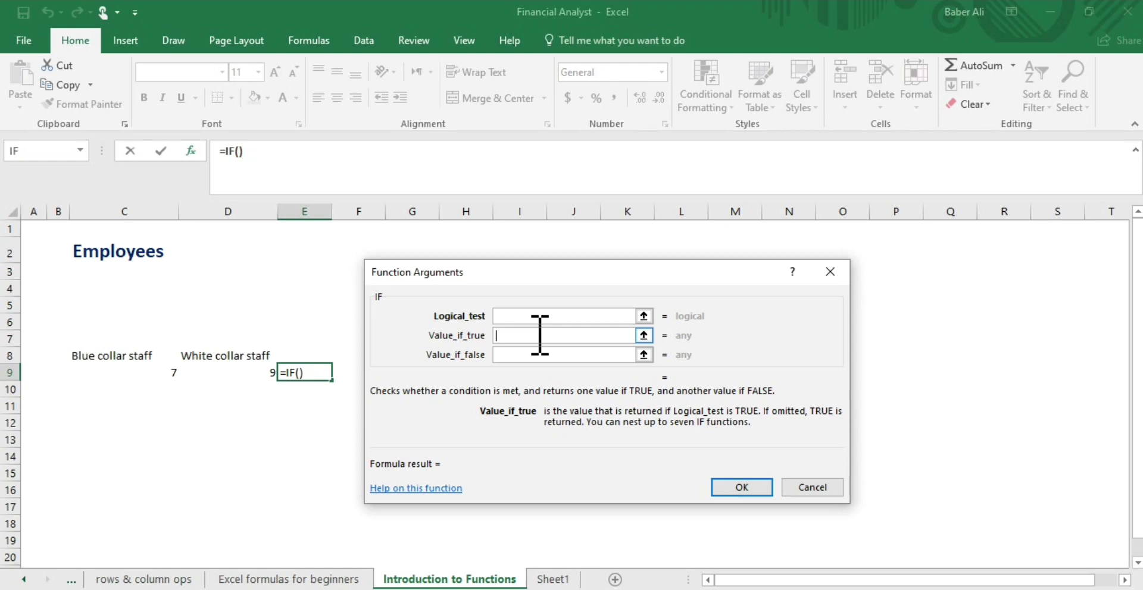
# Step: Set the IF logical test to C9>D9
pyautogui.click(520, 317)
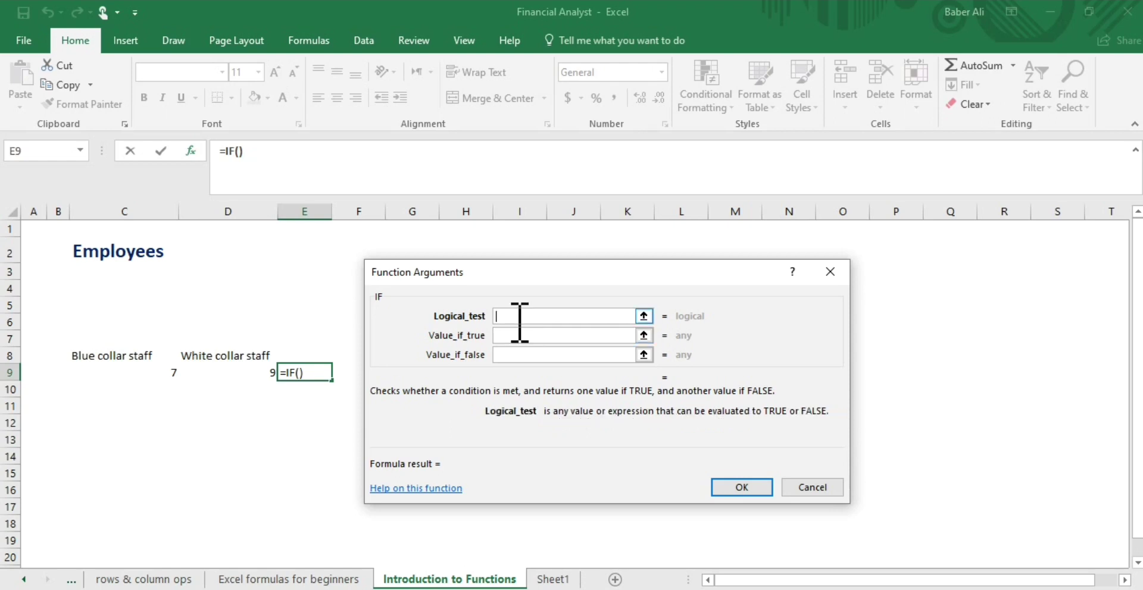
pyautogui.click(167, 376)
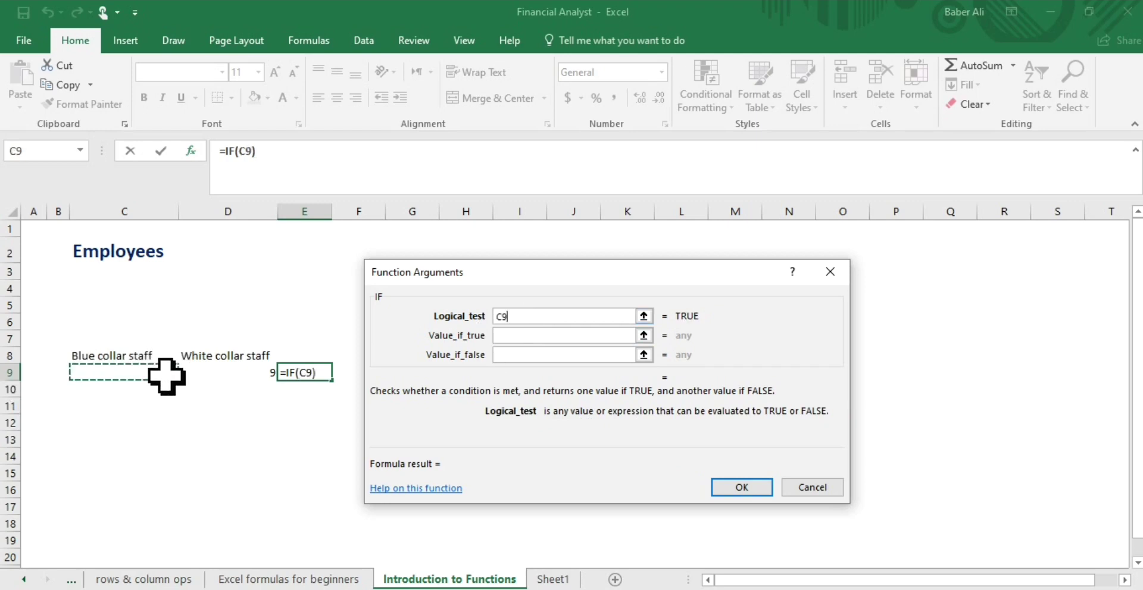
pyautogui.write('>')
pyautogui.click(258, 377)
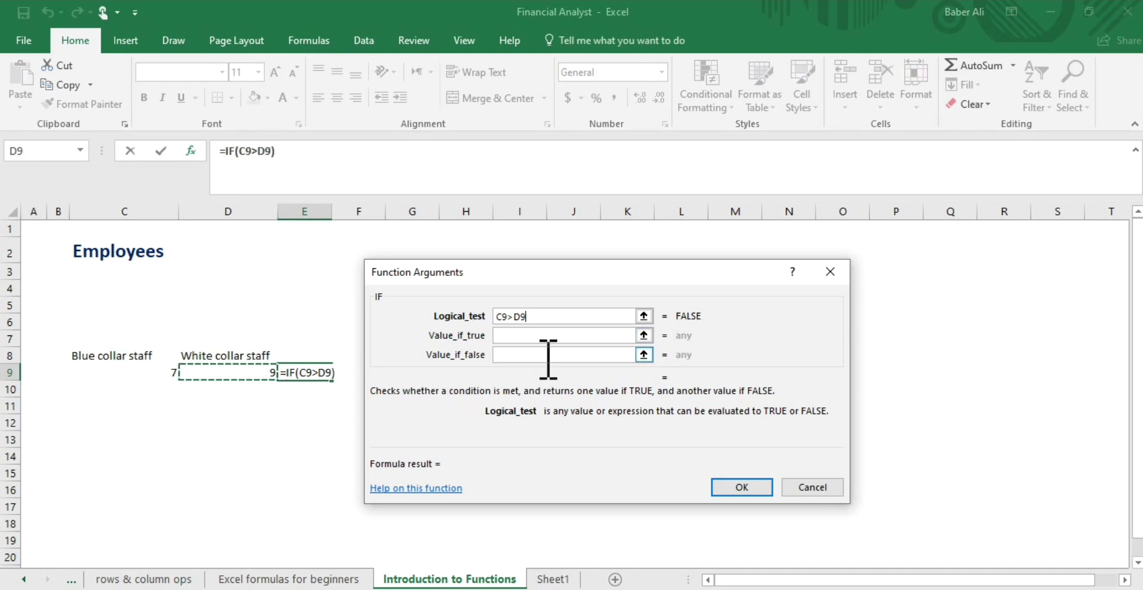
# Step: Enter "Bigger" as the true result and "smaller" as the false result, then confirm the formula
pyautogui.click(563, 335)
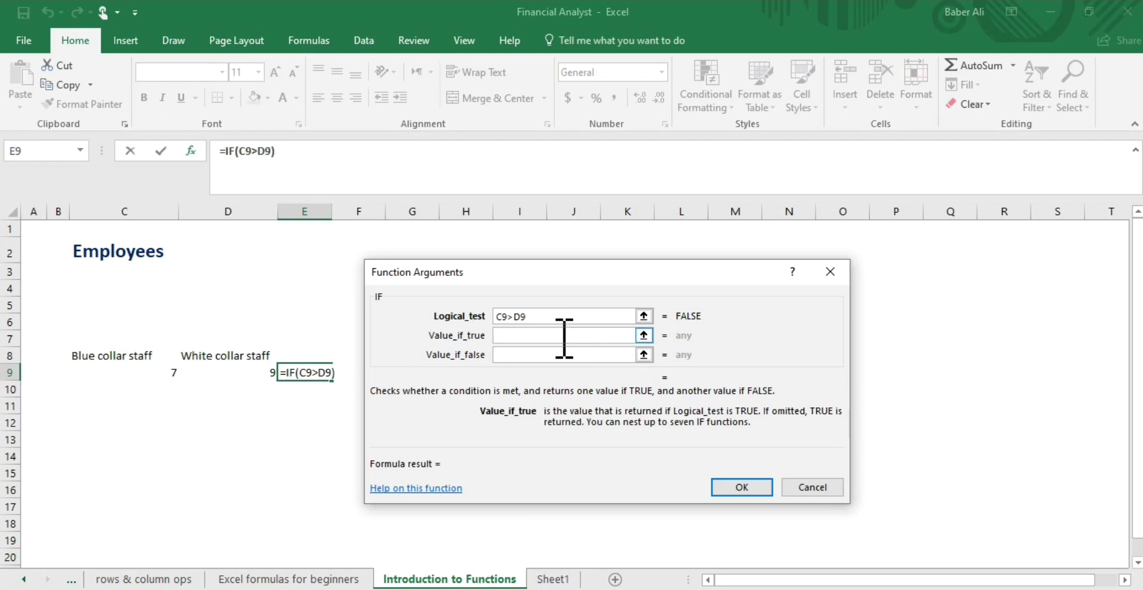
pyautogui.write('Bigg')
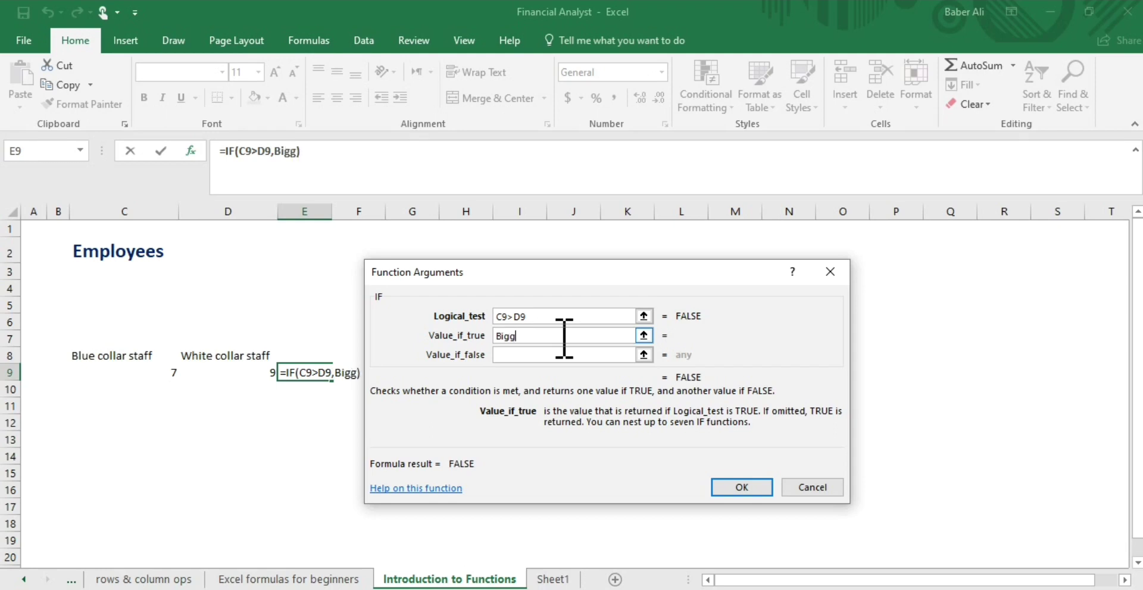
pyautogui.write('er')
pyautogui.press('Tab')
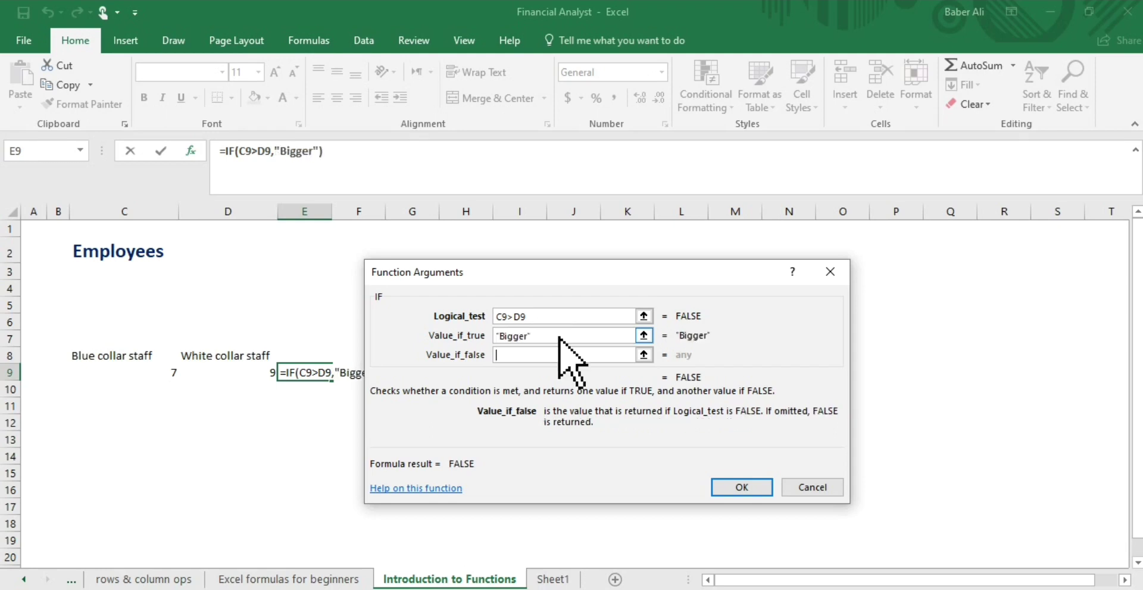
pyautogui.write('sma')
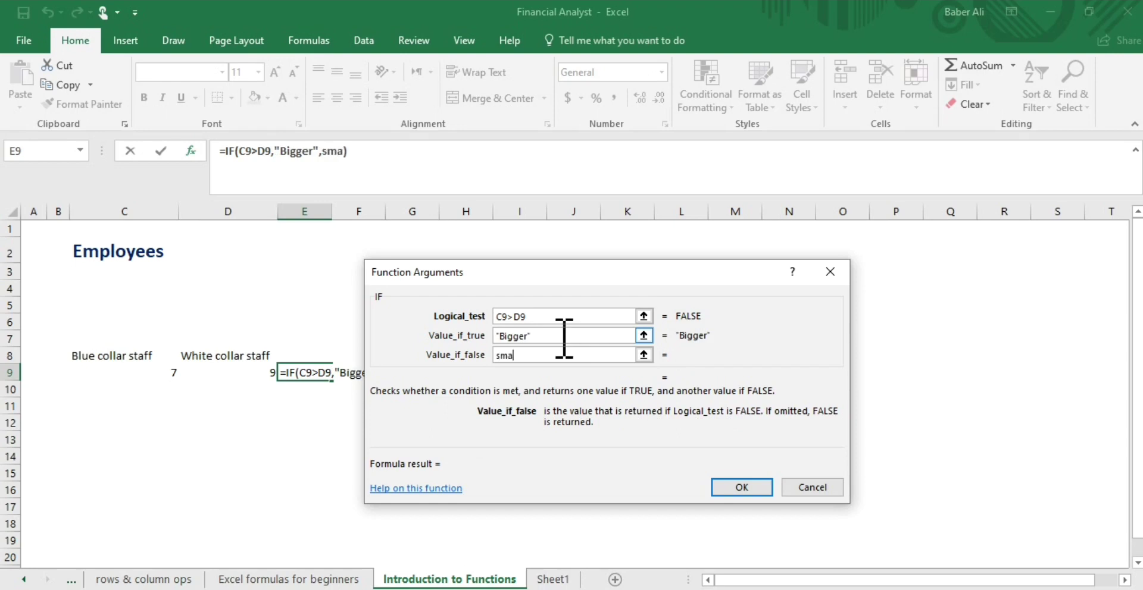
pyautogui.write('ller')
pyautogui.click(754, 487)
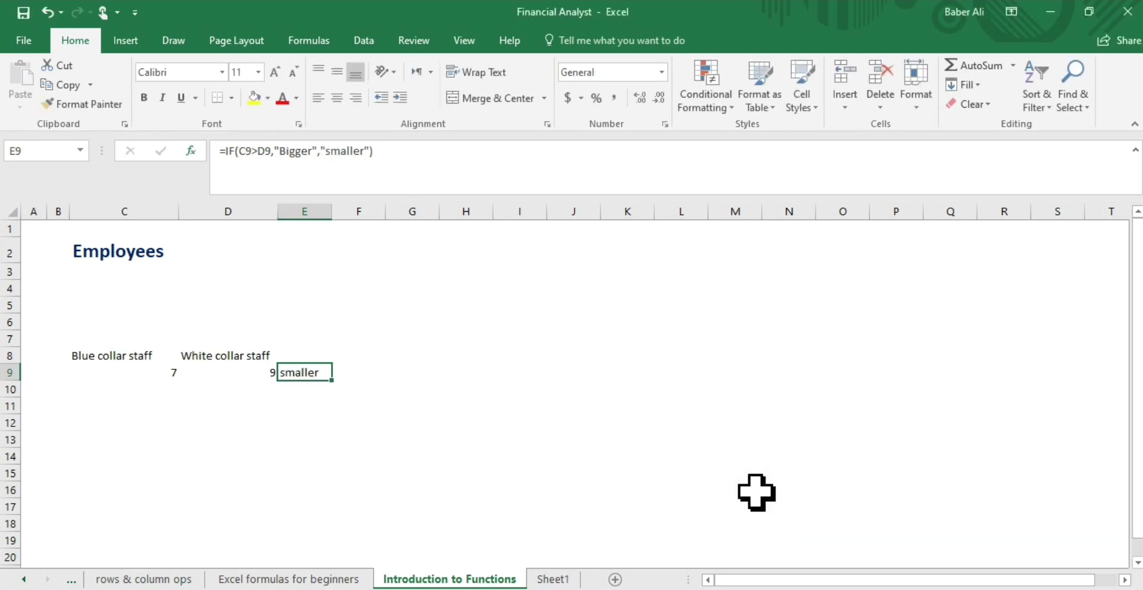